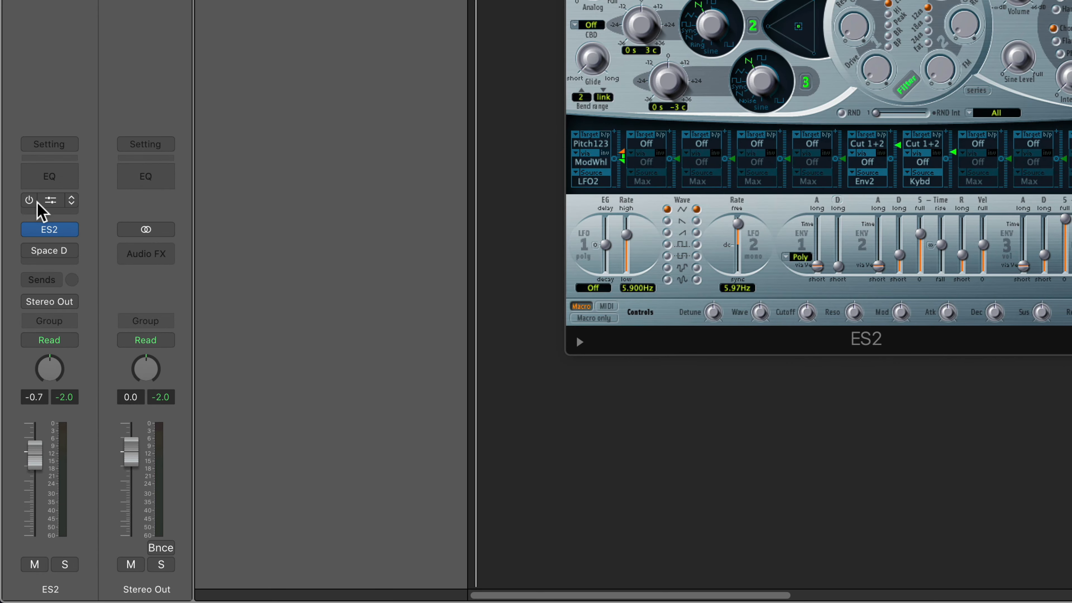
# Browse the Audio Units choices for the MIDI effect slot on the ES2 channel strip.
pyautogui.click(28, 200)
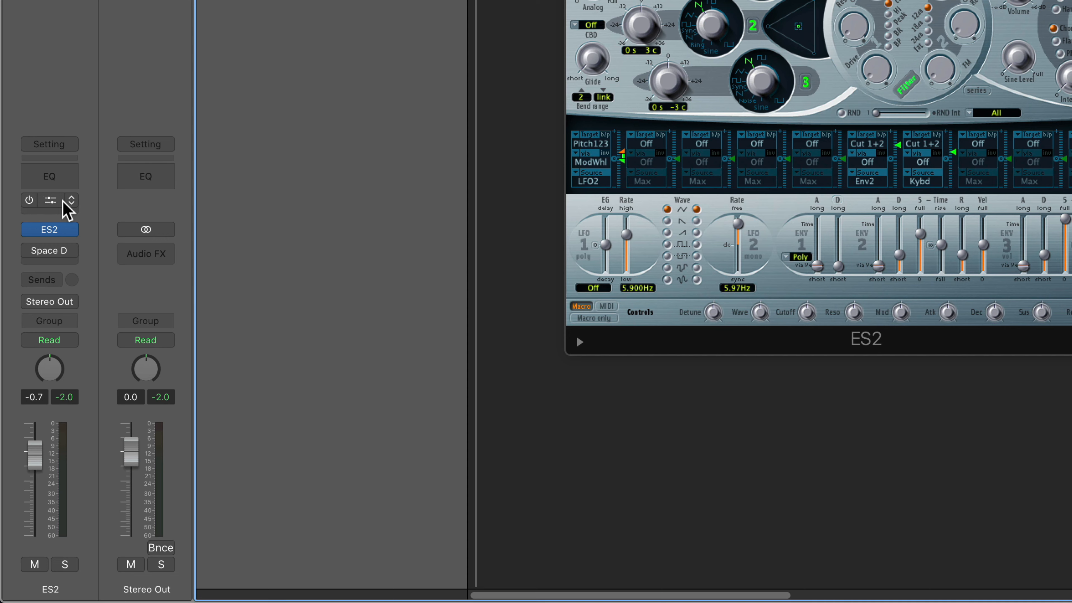
pyautogui.click(71, 200)
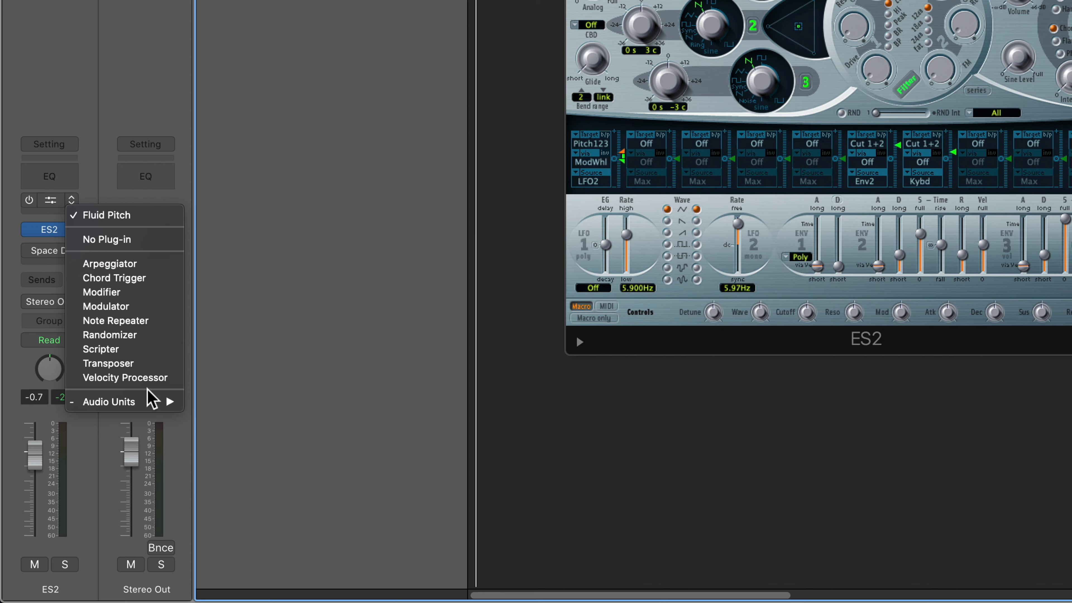
pyautogui.moveTo(149, 401)
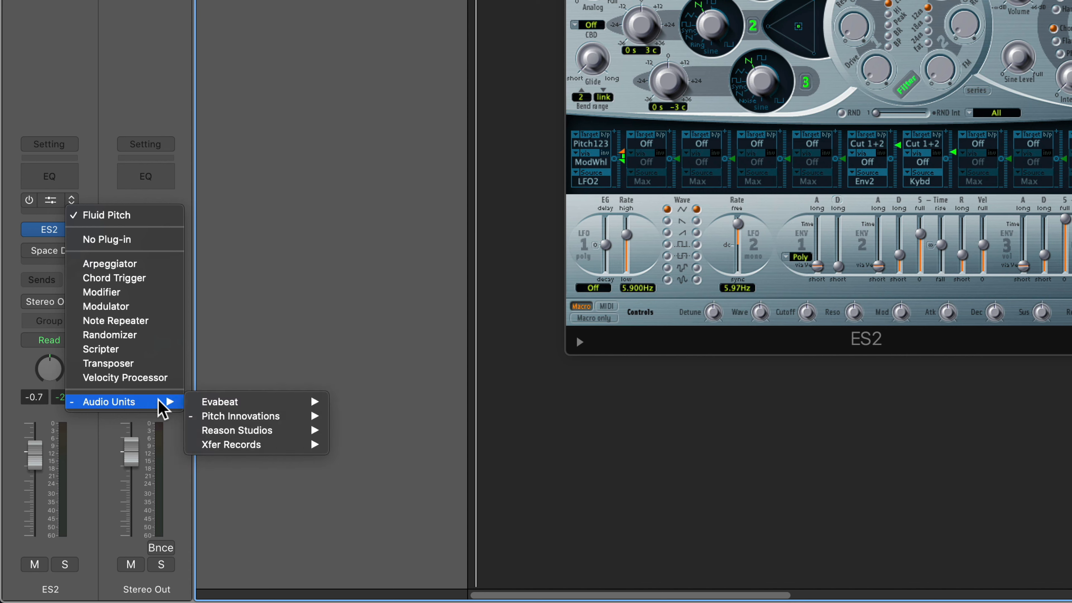
pyautogui.click(225, 287)
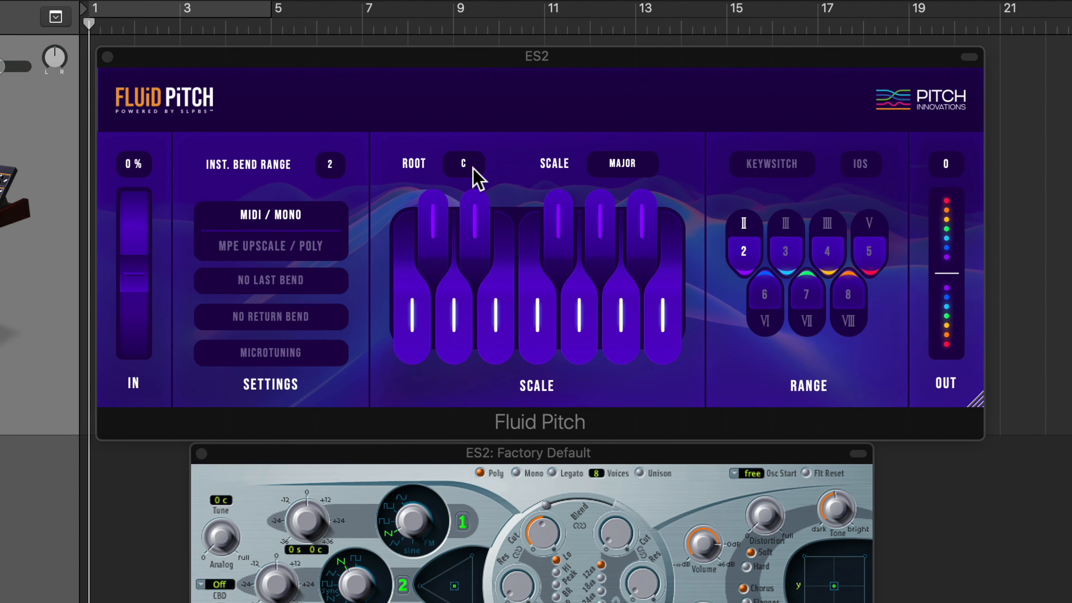
# Set the Fluid Pitch root note to C and its scale to Minor.
pyautogui.click(497, 157)
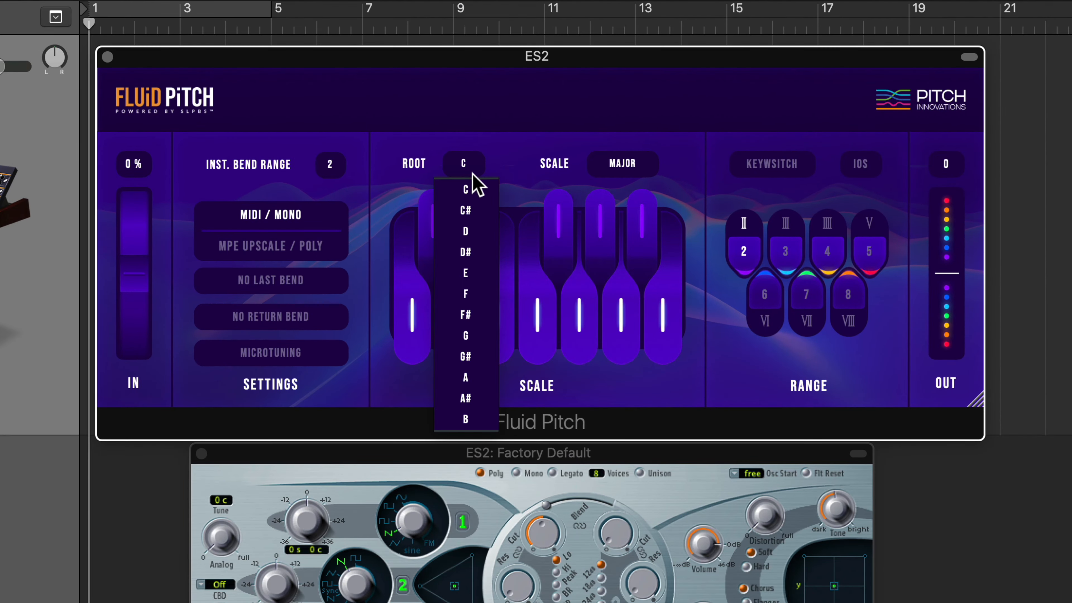
pyautogui.click(475, 192)
pyautogui.click(620, 164)
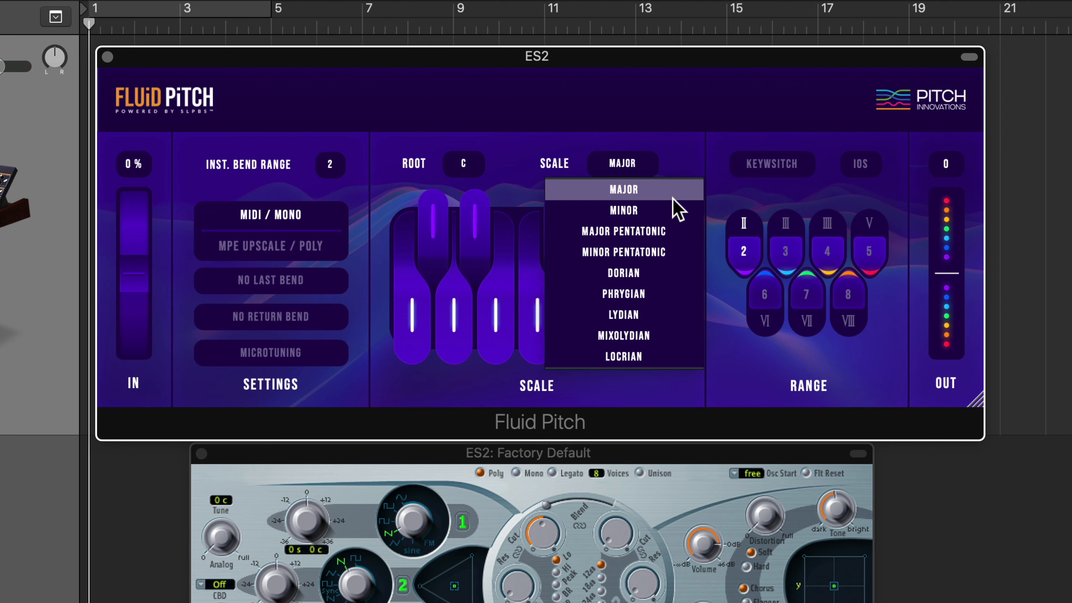
pyautogui.click(674, 211)
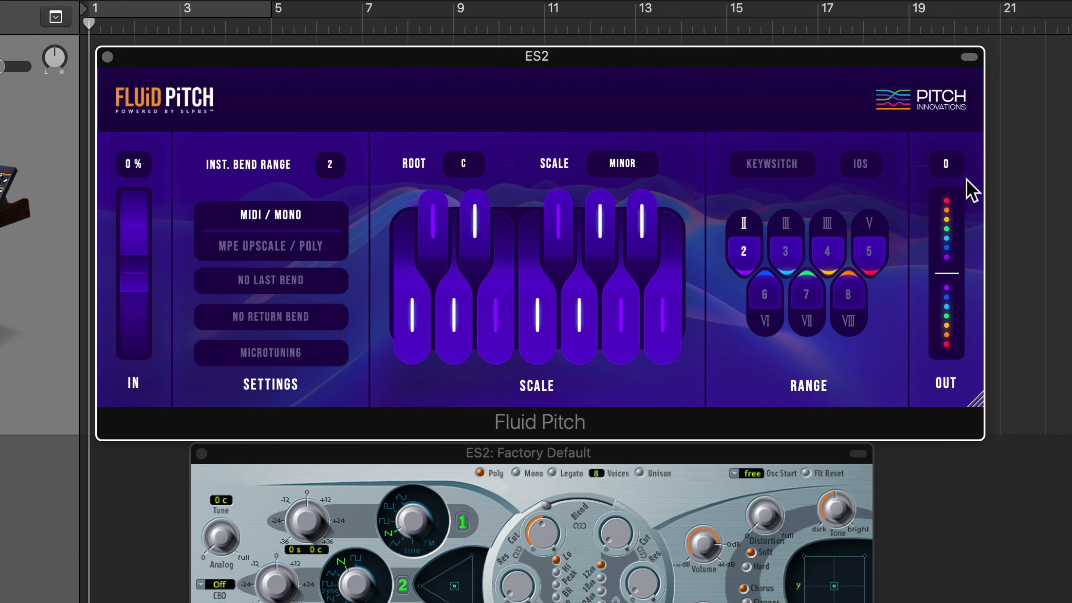
# Set the Fluid Pitch bend range to 3 scale steps and its instrument bend range to 12.
pyautogui.click(827, 254)
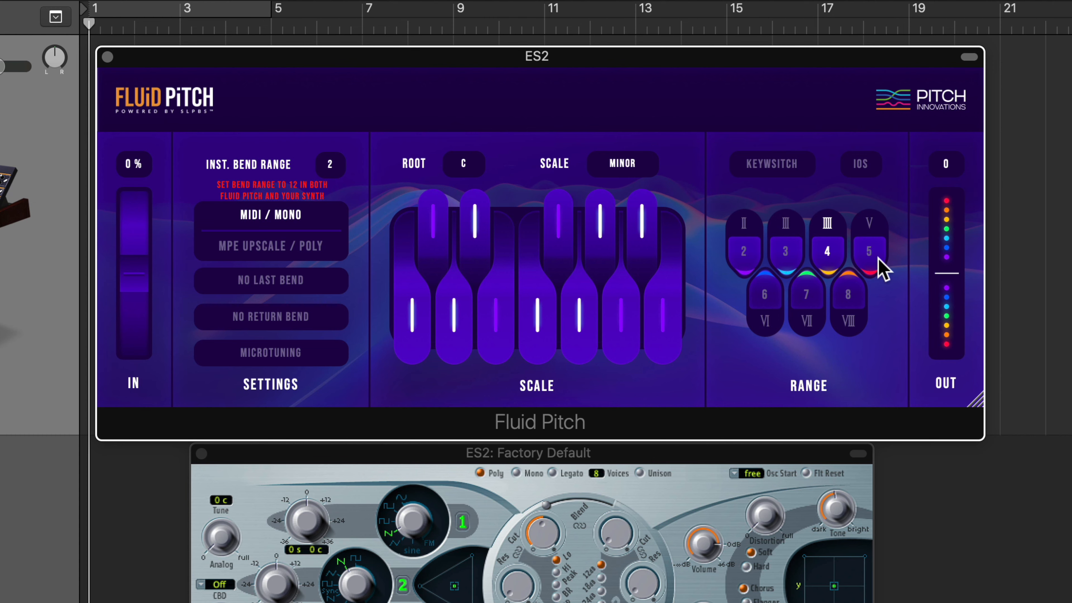
pyautogui.click(786, 256)
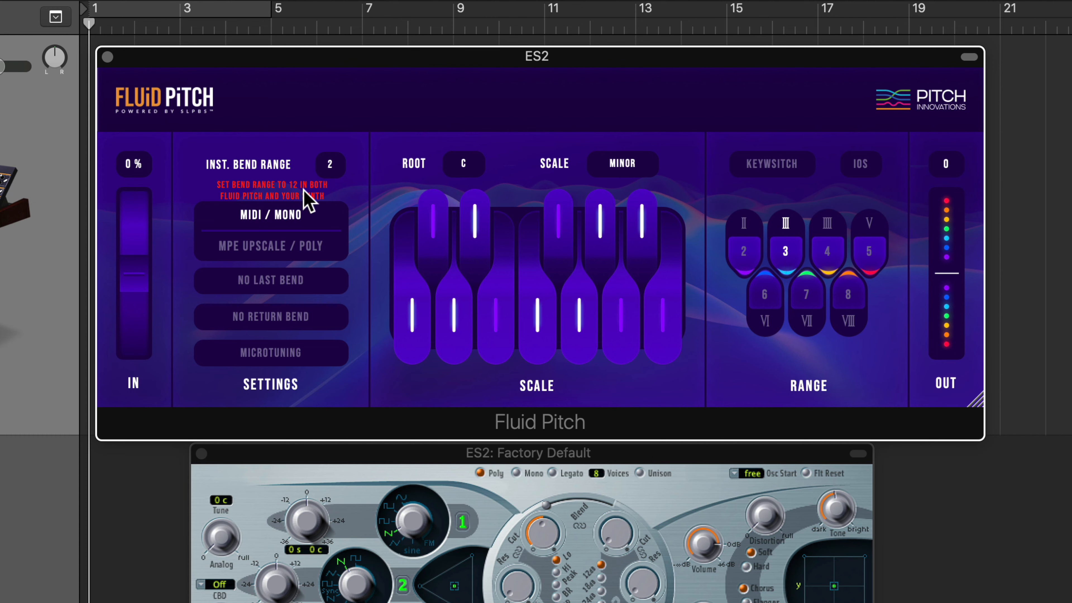
pyautogui.click(334, 170)
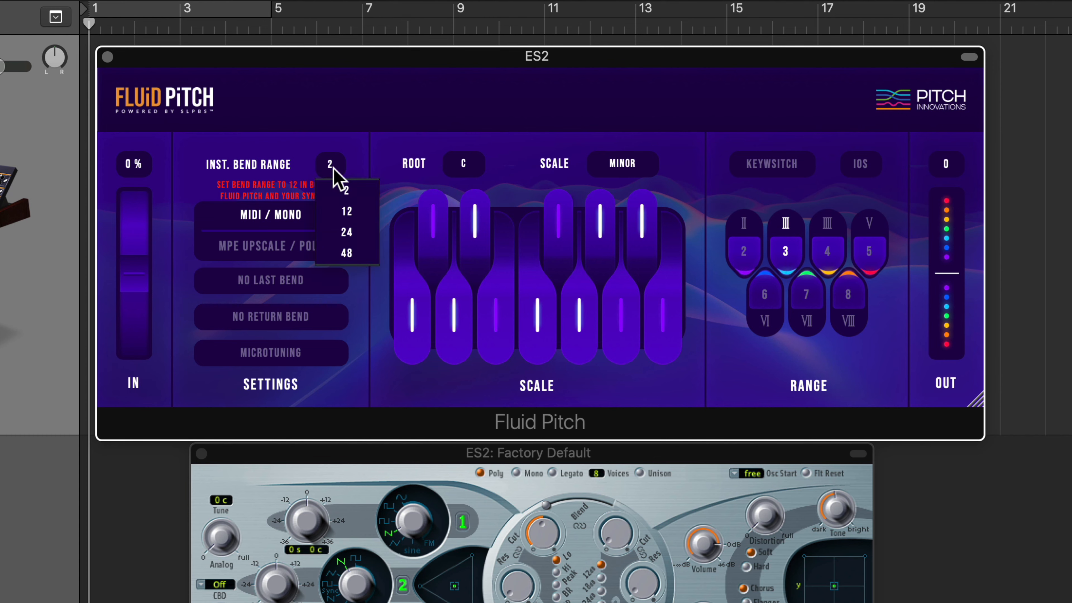
pyautogui.click(354, 210)
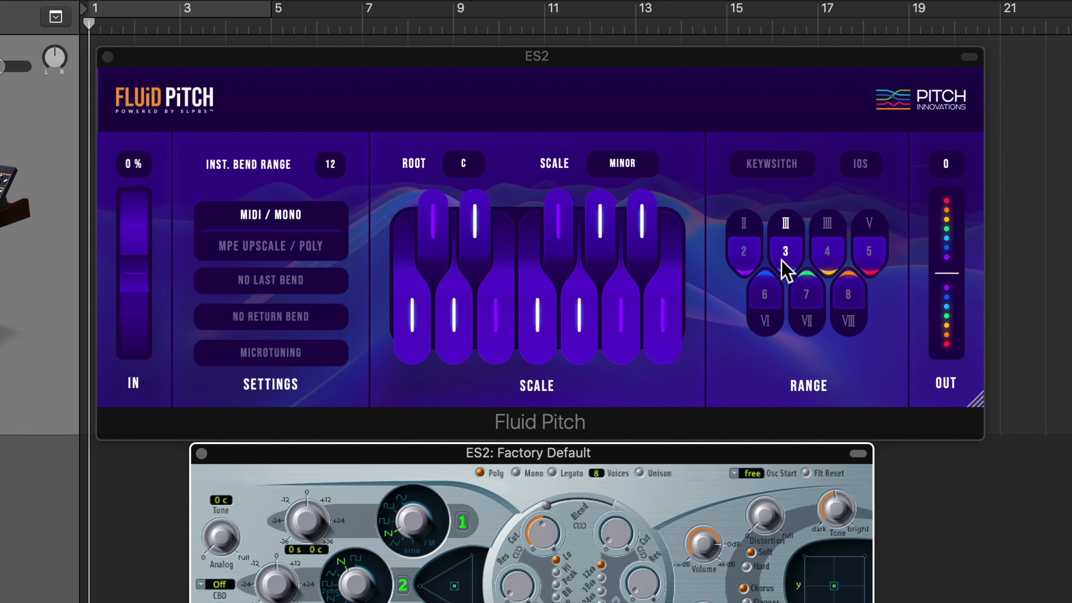
pyautogui.click(753, 349)
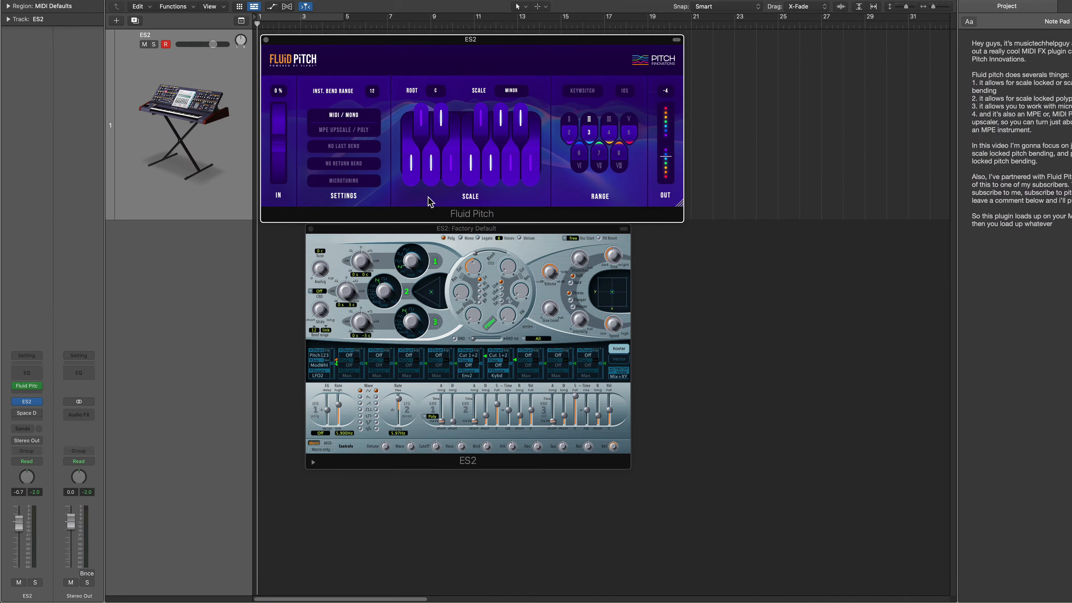
# Close the ES2 synth window and replace the track's instrument with Serum.
pyautogui.click(311, 229)
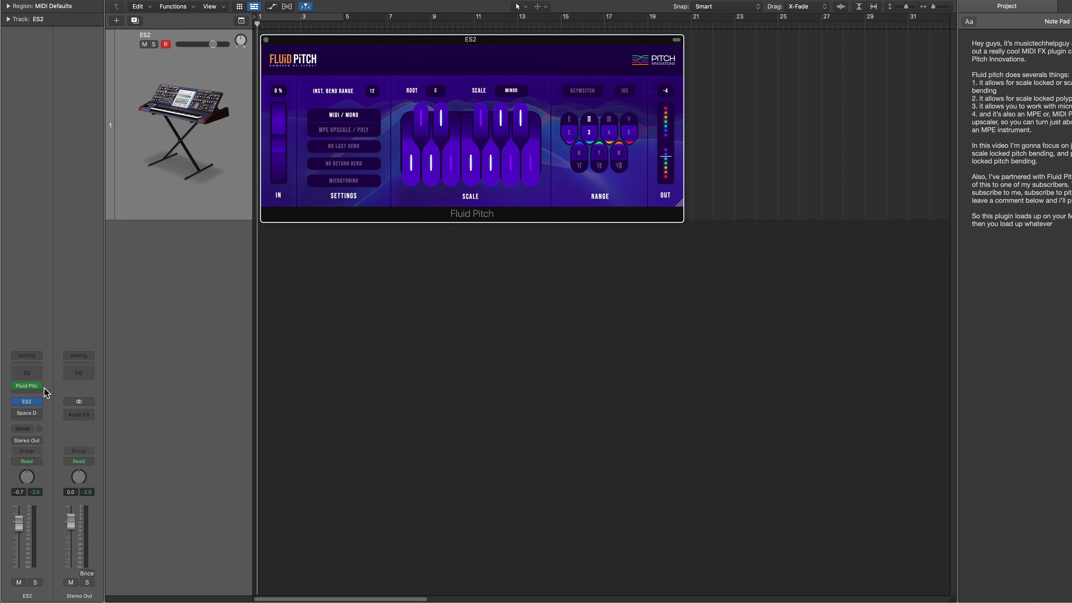
pyautogui.click(38, 402)
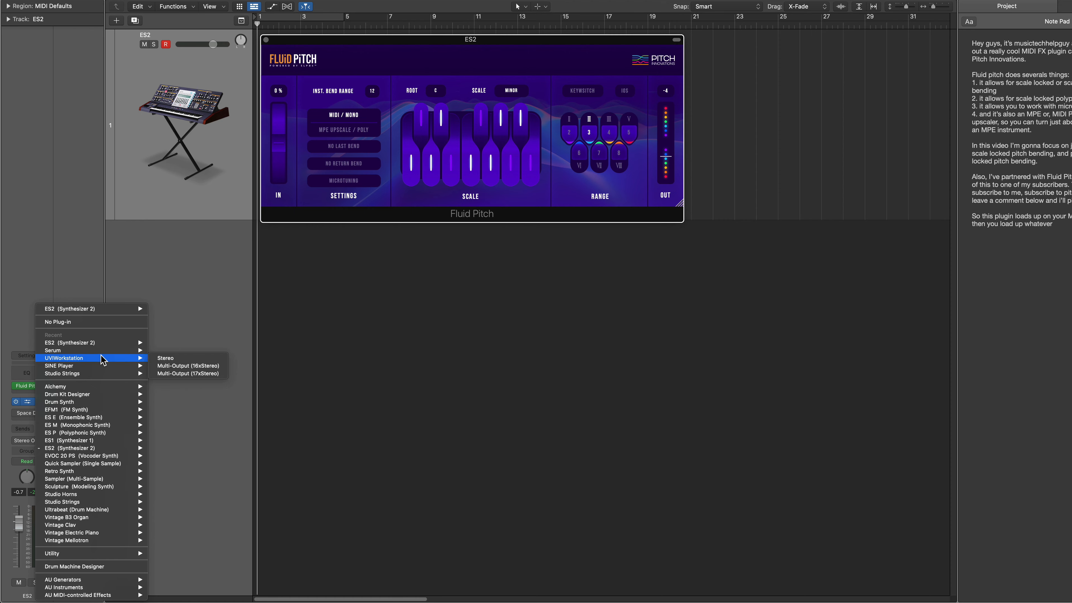
pyautogui.click(156, 352)
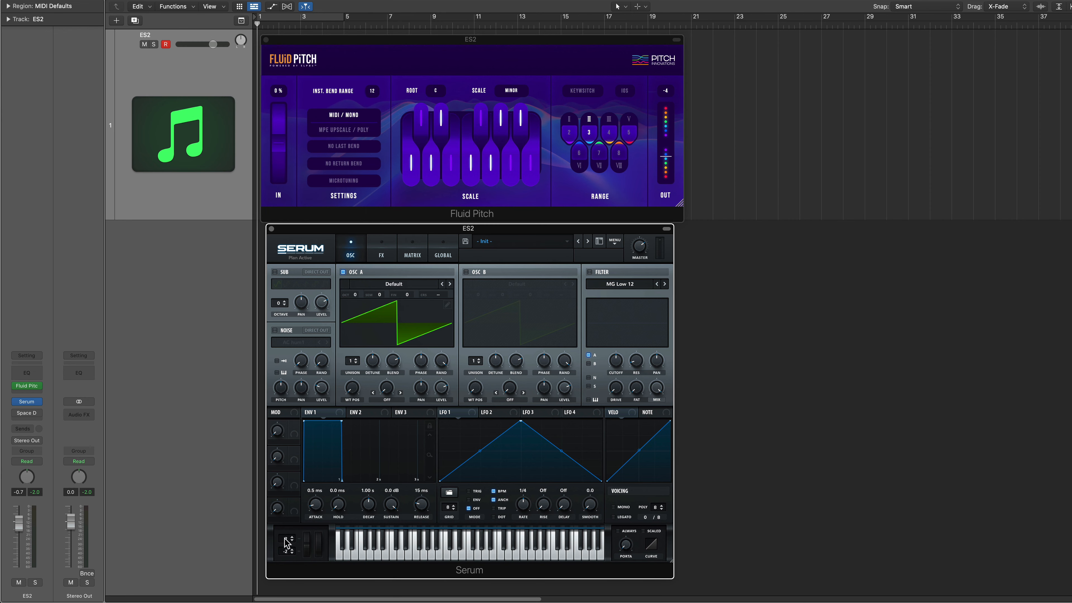
# Set Serum's pitch bend range to 12 up and -12 down.
pyautogui.write('12')
pyautogui.press('Return')
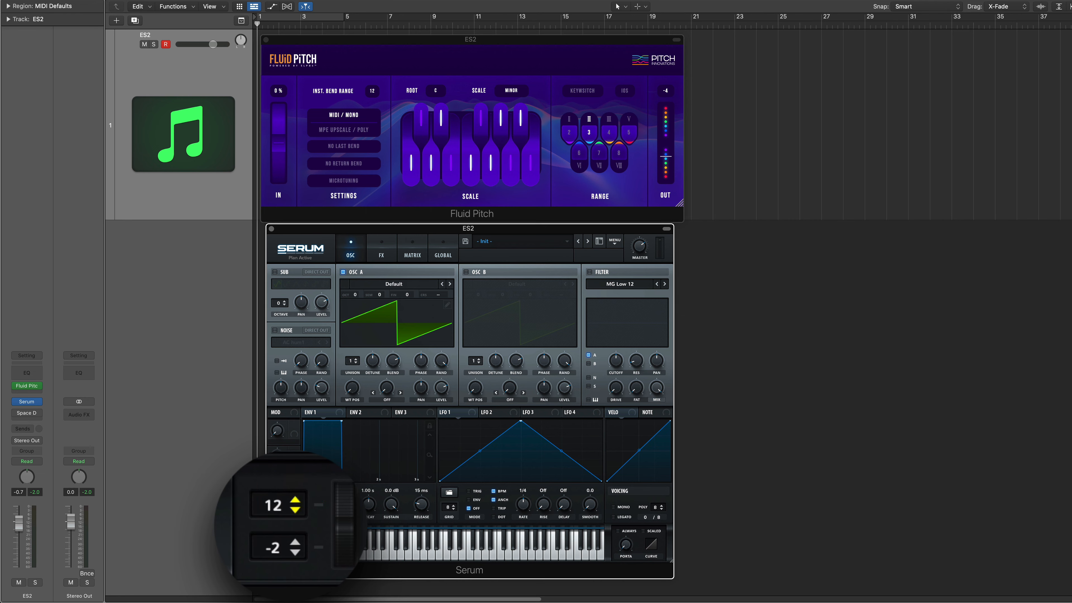
pyautogui.doubleClick(264, 542)
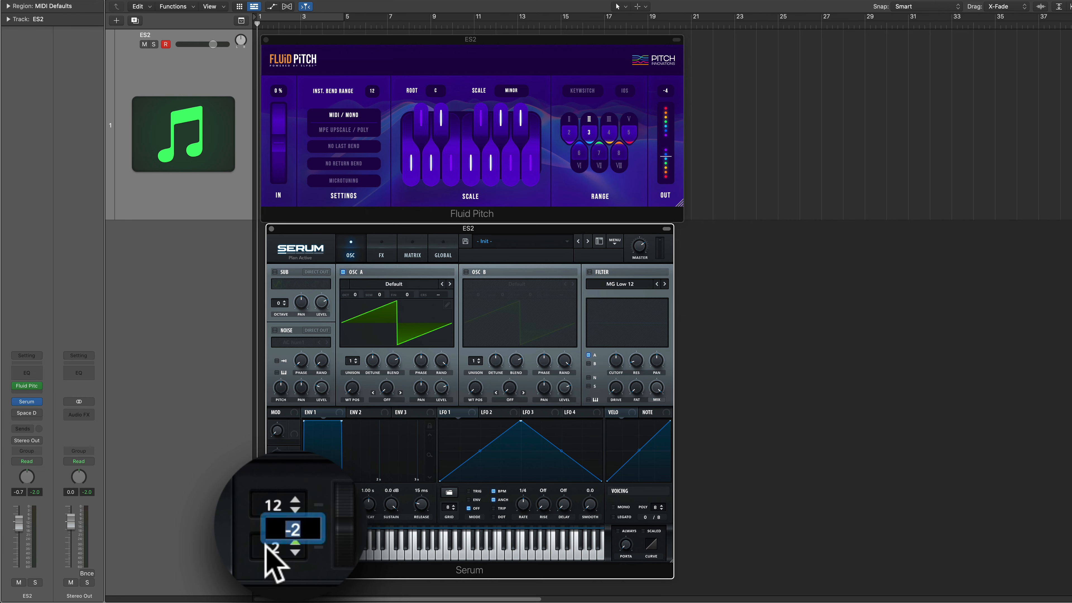
pyautogui.write('-12')
pyautogui.press('Return')
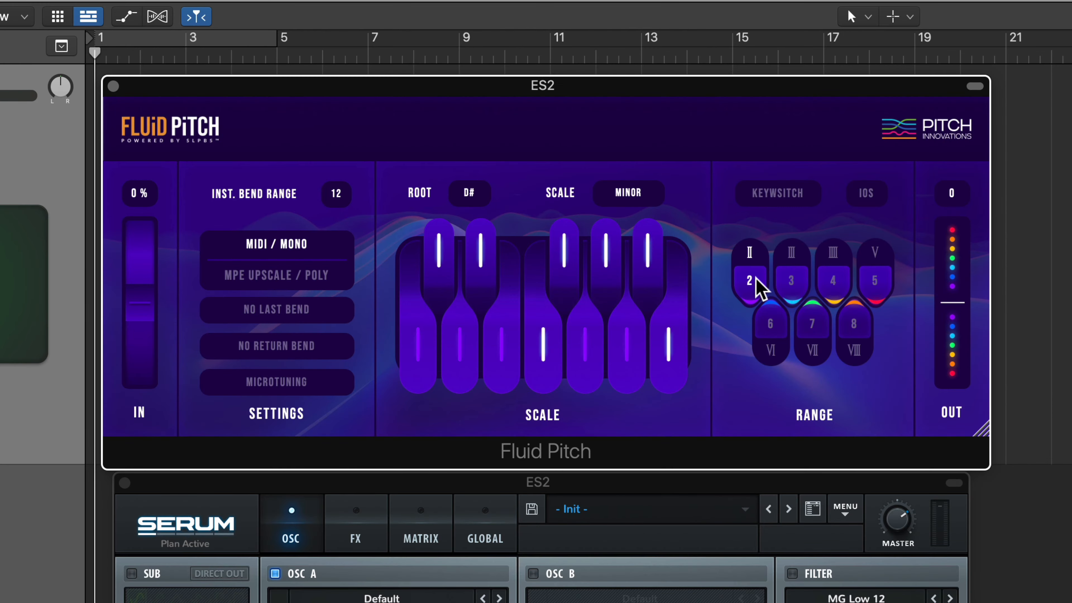
# Switch Fluid Pitch to MPE Upscale / Poly and place the ES2 synth window below it instead of Serum.
pyautogui.click(333, 276)
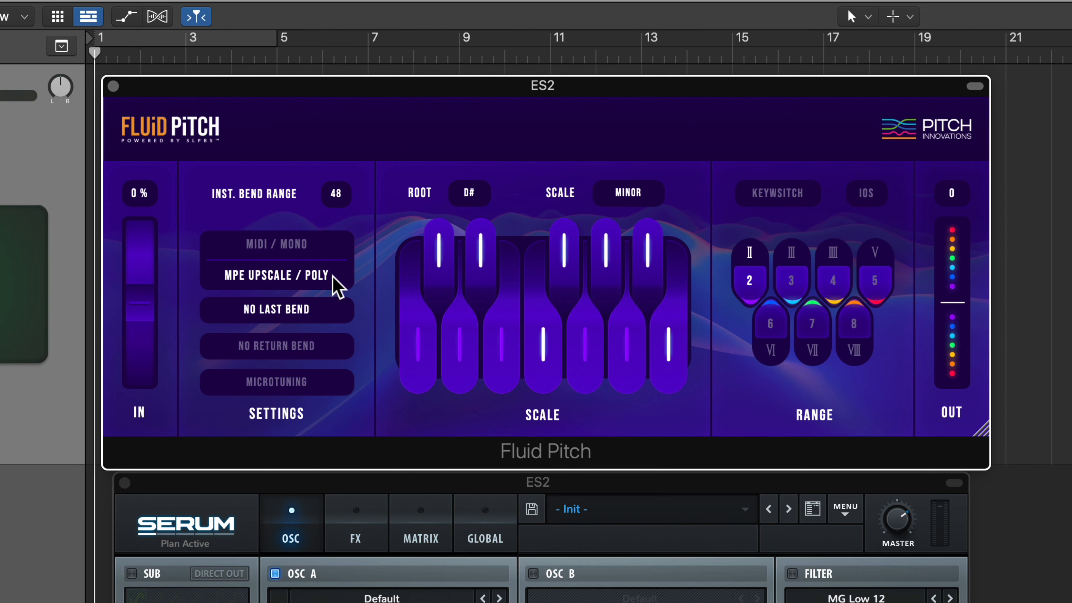
pyautogui.click(125, 483)
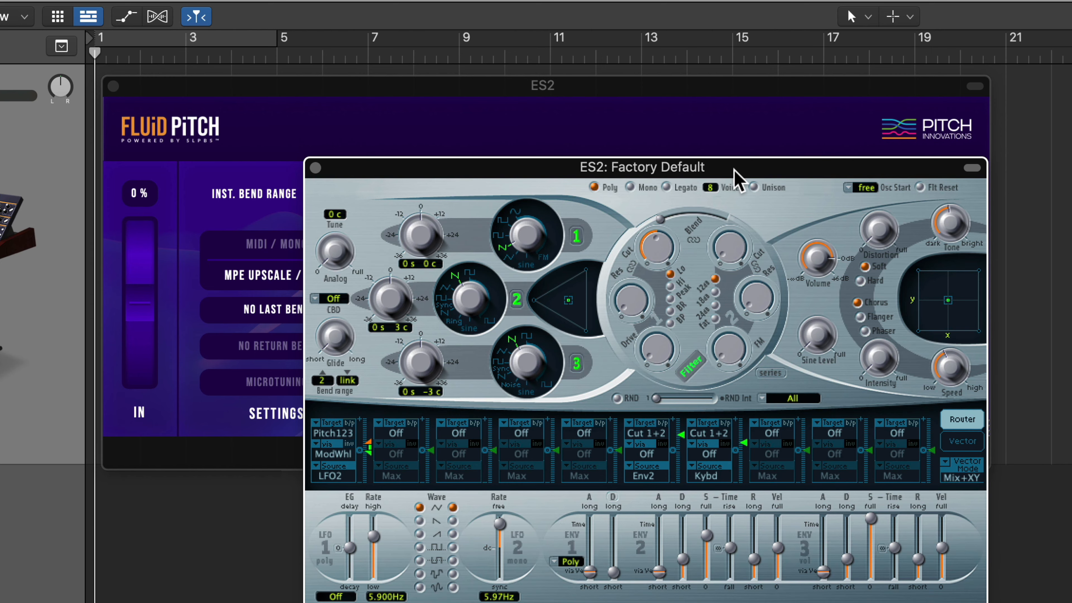
pyautogui.moveTo(734, 176); pyautogui.dragTo(625, 485)
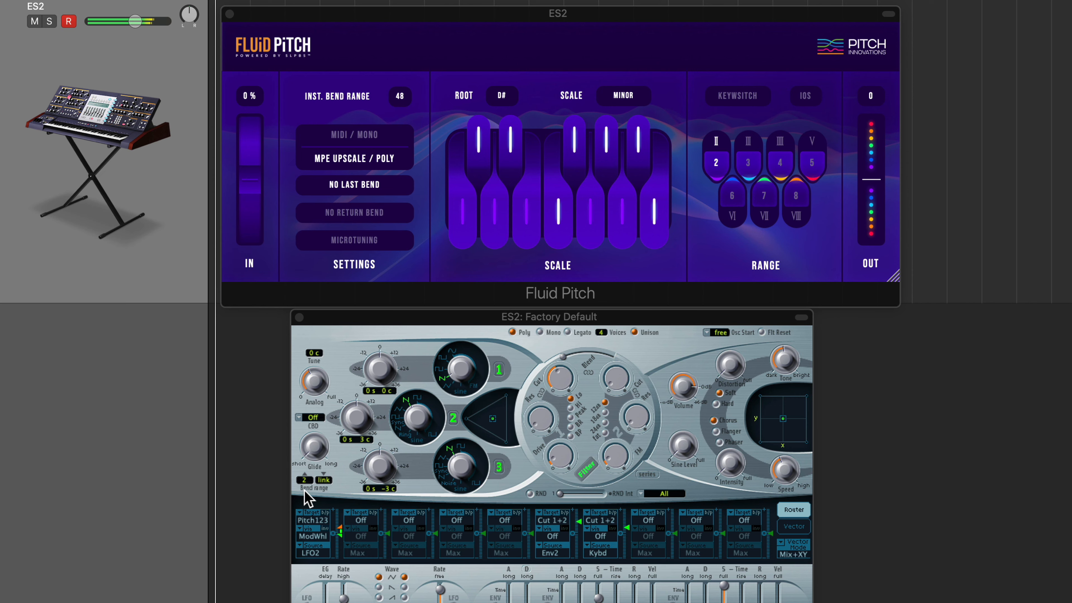
# Set the bend range of the ES2 synth to 3.
pyautogui.click(303, 479)
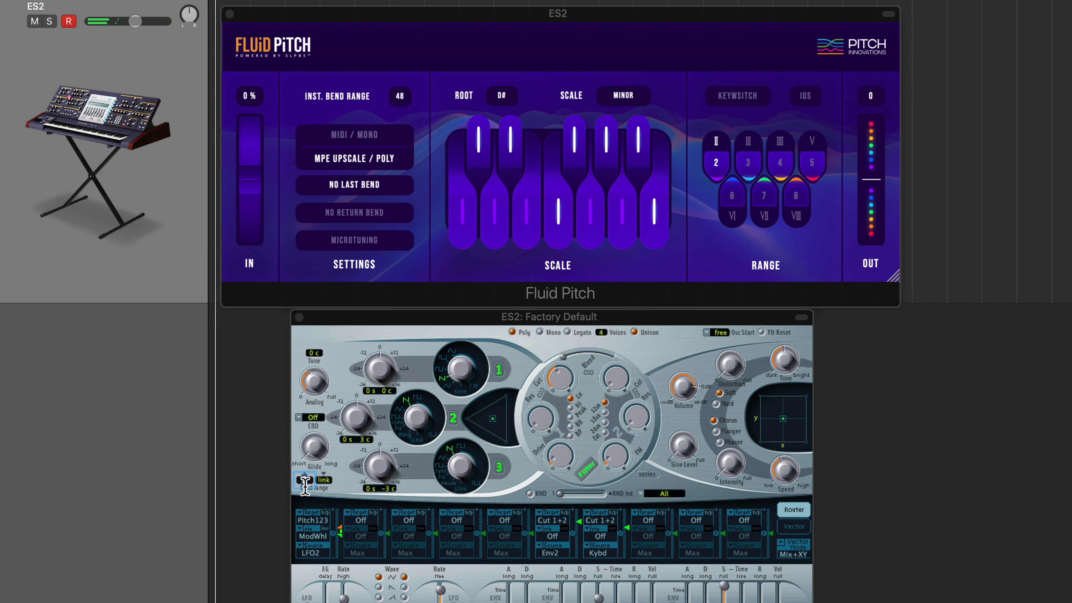
pyautogui.write('3')
pyautogui.press('Return')
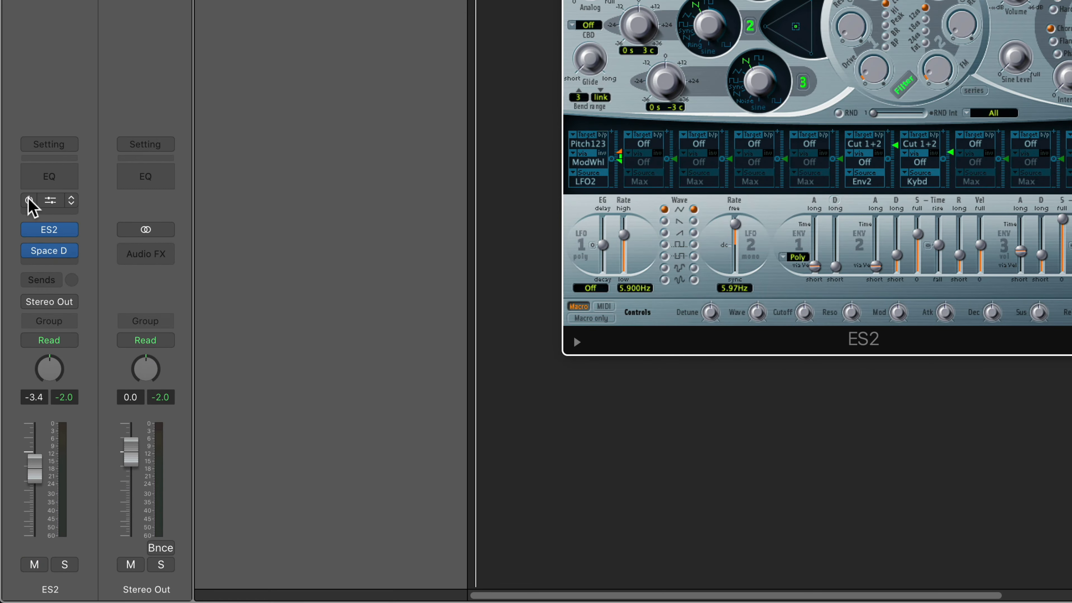
# In ES2's extended parameters, set MIDI Mono Mode to On (with common base channel 1) and Mono Mode Pitch Range to 12 semitones.
pyautogui.click(32, 201)
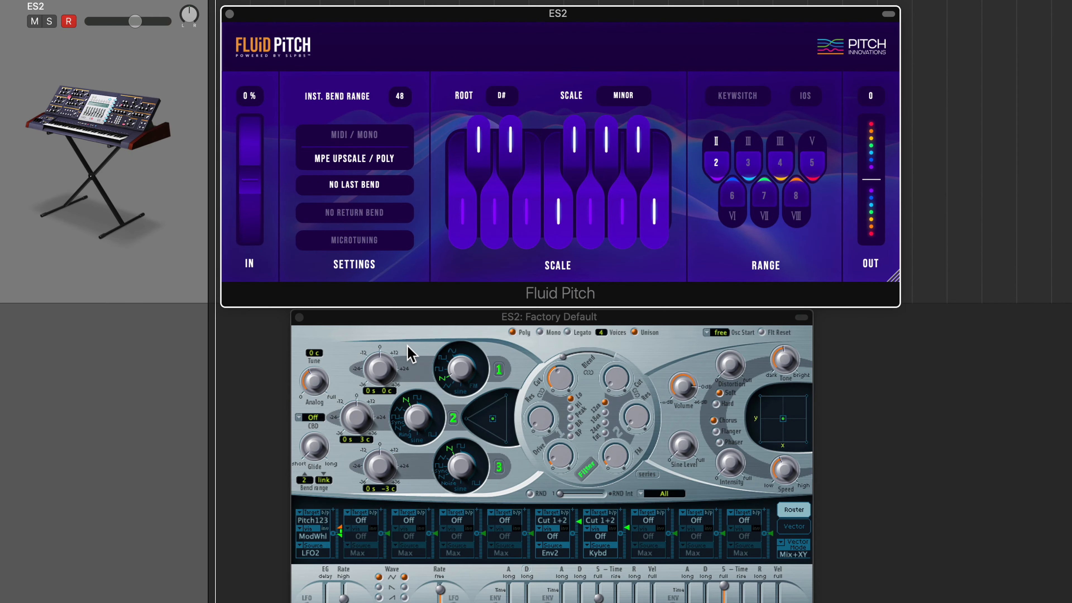
pyautogui.click(411, 353)
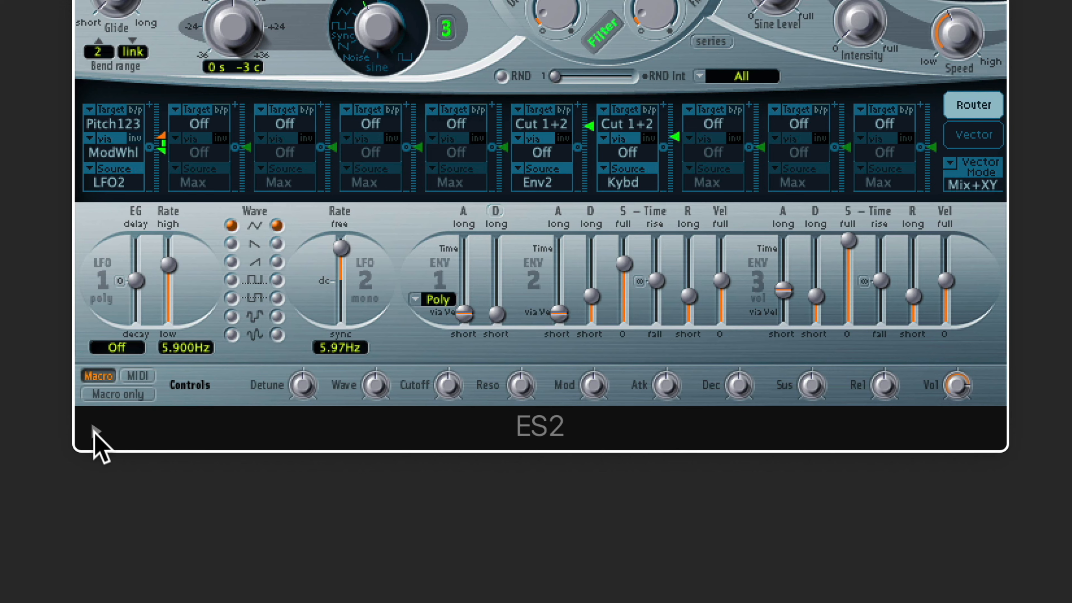
pyautogui.click(95, 431)
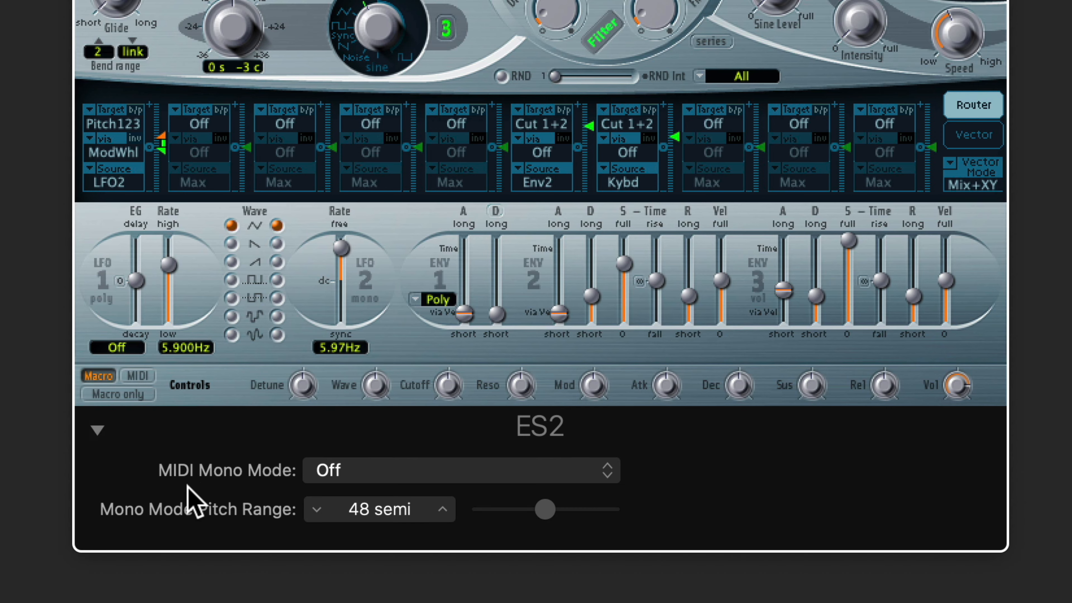
pyautogui.click(392, 470)
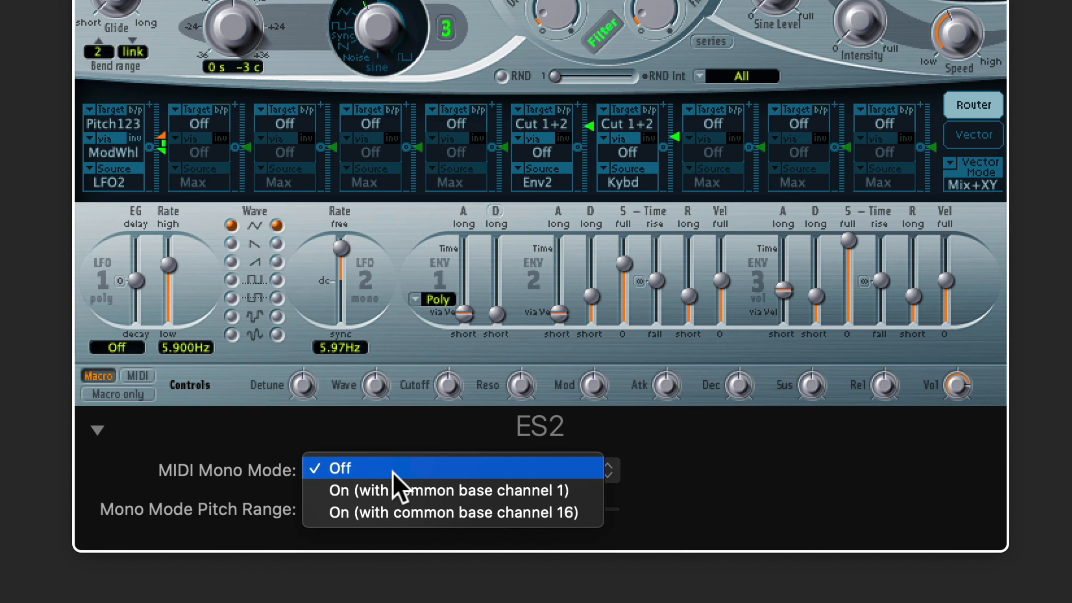
pyautogui.click(462, 491)
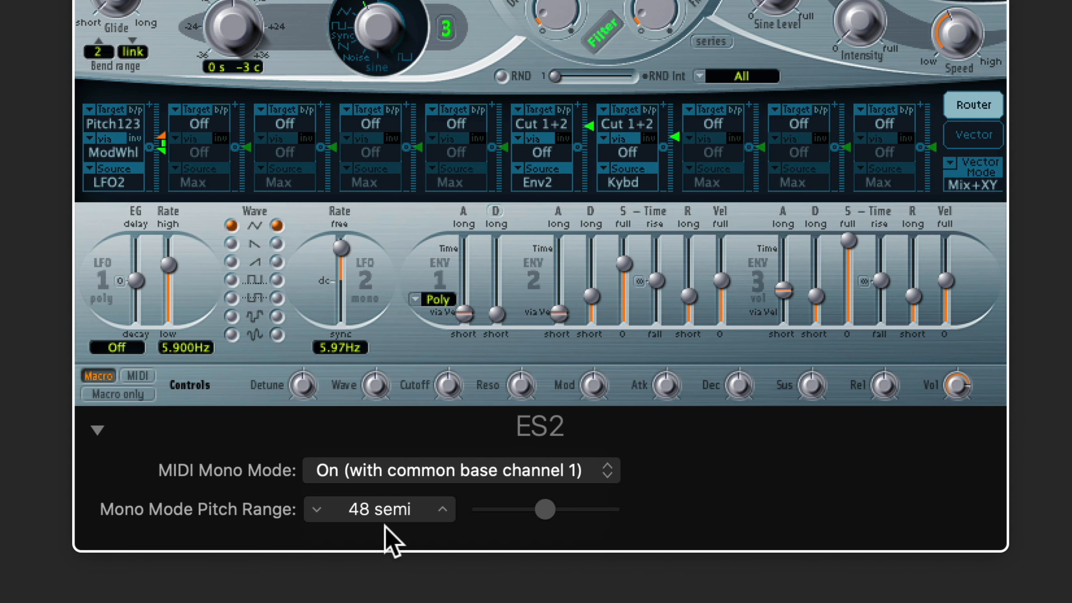
pyautogui.doubleClick(367, 514)
pyautogui.write('12')
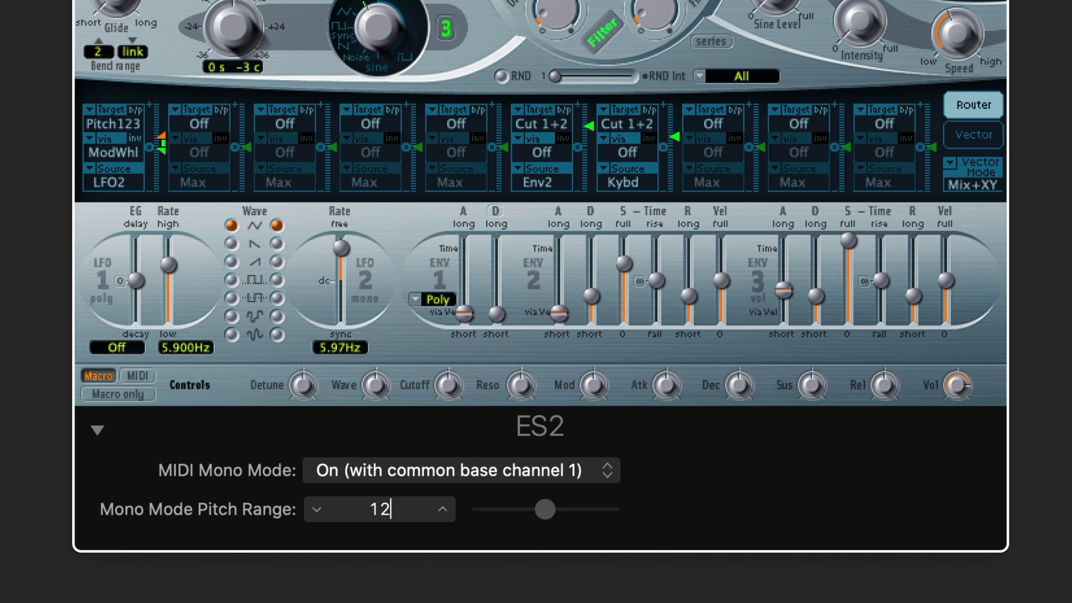
pyautogui.press('Return')
# Match Fluid Pitch's instrument bend range to ES2 at 12 and set its scale range to 3.
pyautogui.click(401, 98)
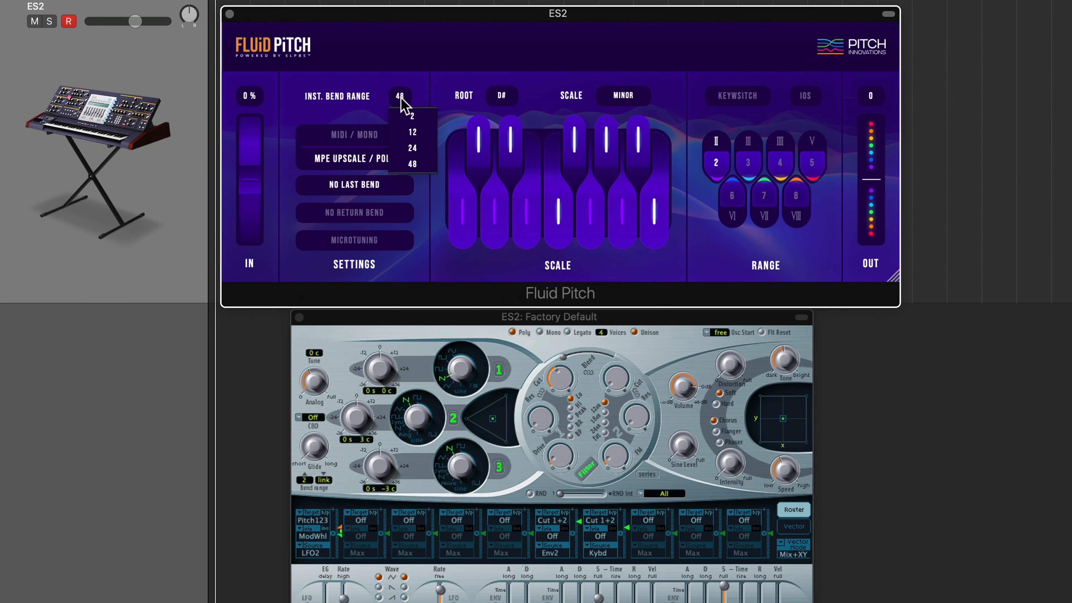
pyautogui.click(404, 136)
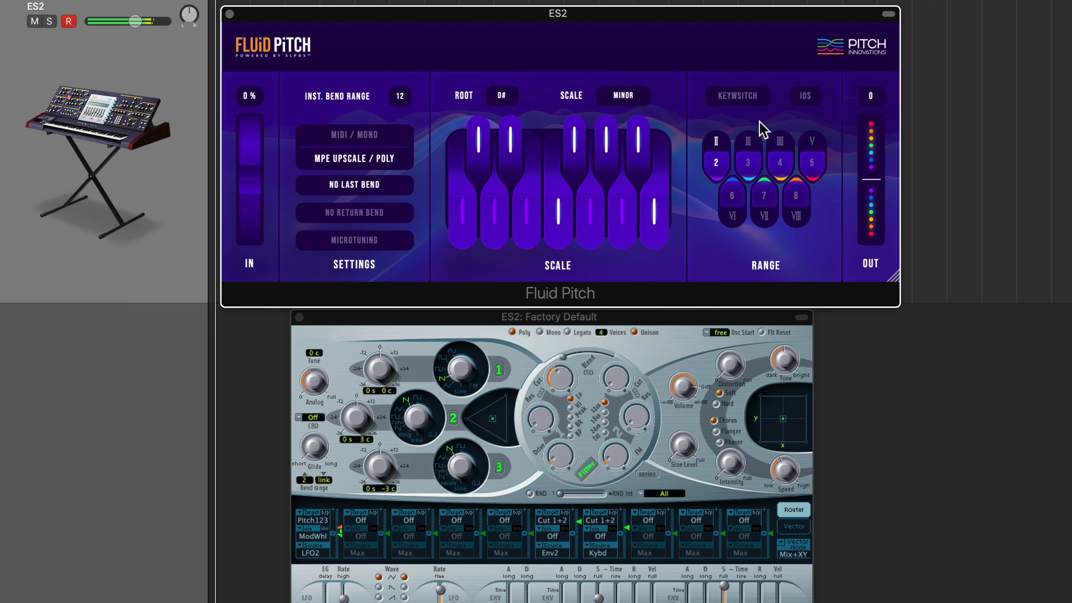
pyautogui.click(750, 165)
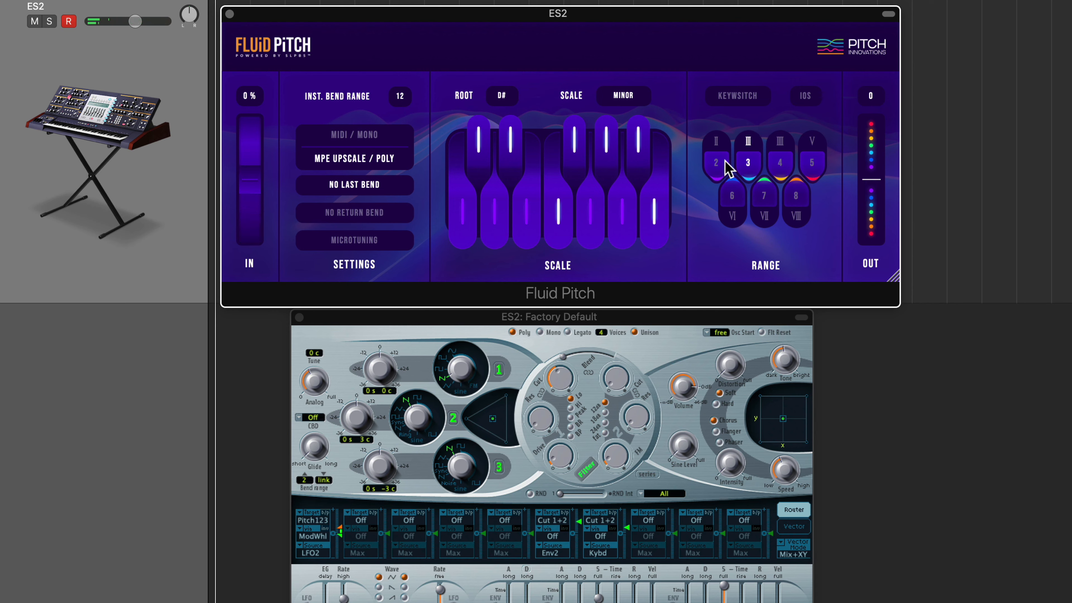